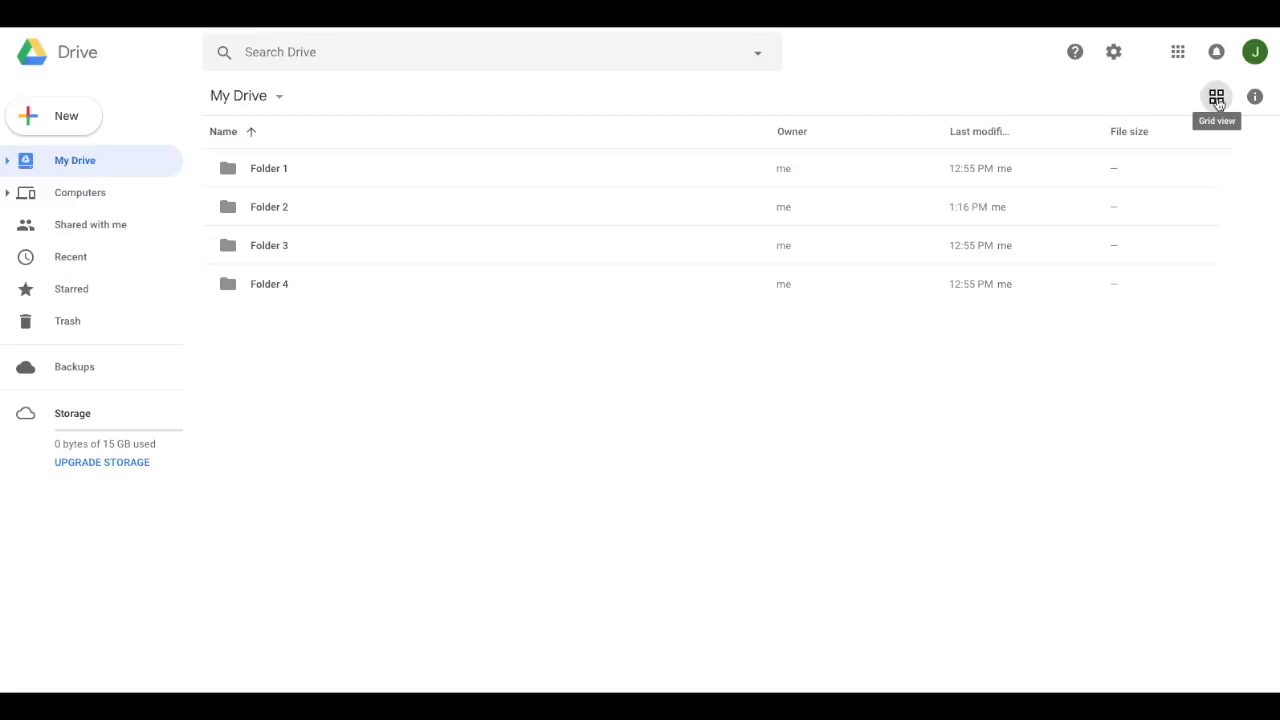
# Toggle the folders to grid view and back to list, then drag Folders 2, 3 and 4 into Folder 1.
pyautogui.click(1217, 100)
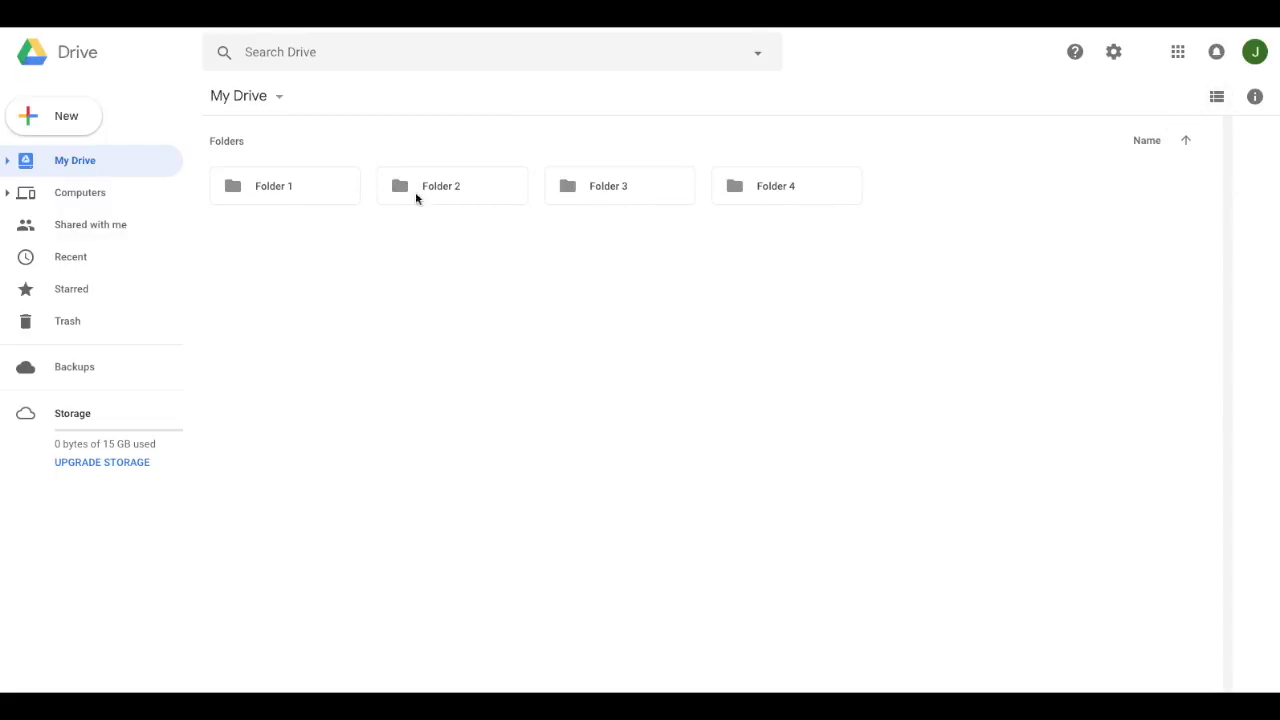
pyautogui.click(1217, 97)
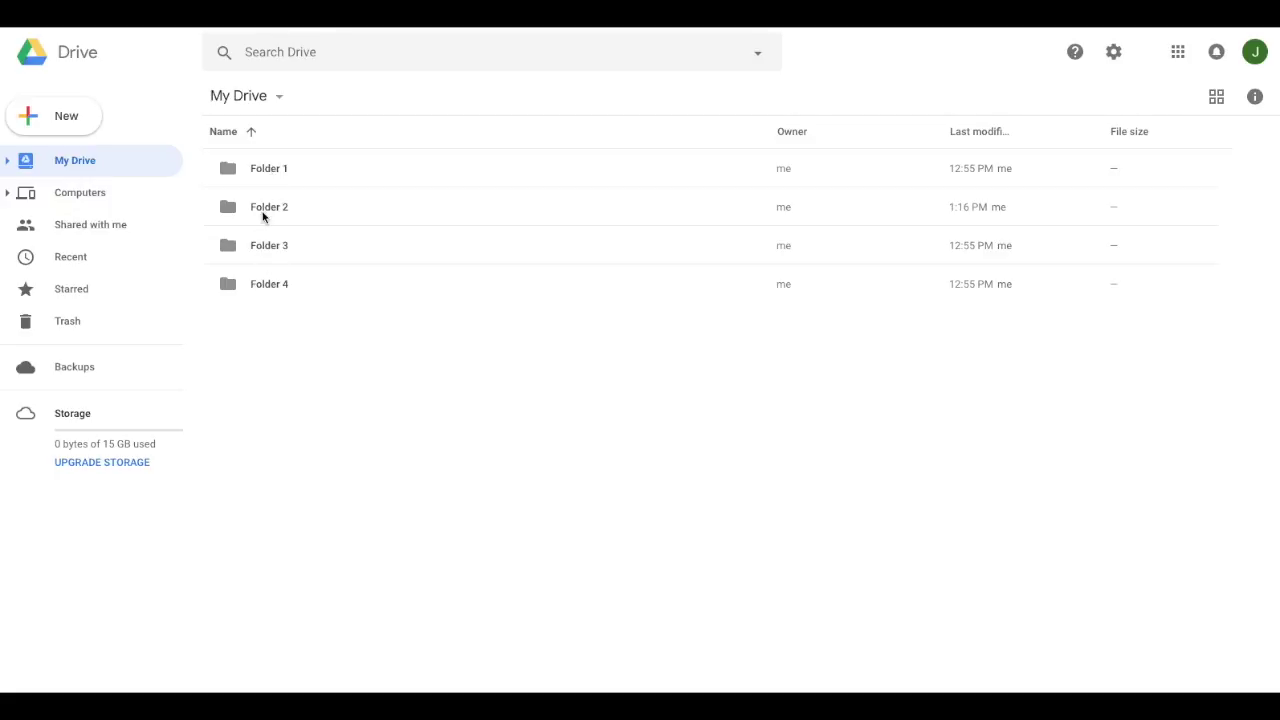
pyautogui.moveTo(265, 212); pyautogui.dragTo(267, 168)
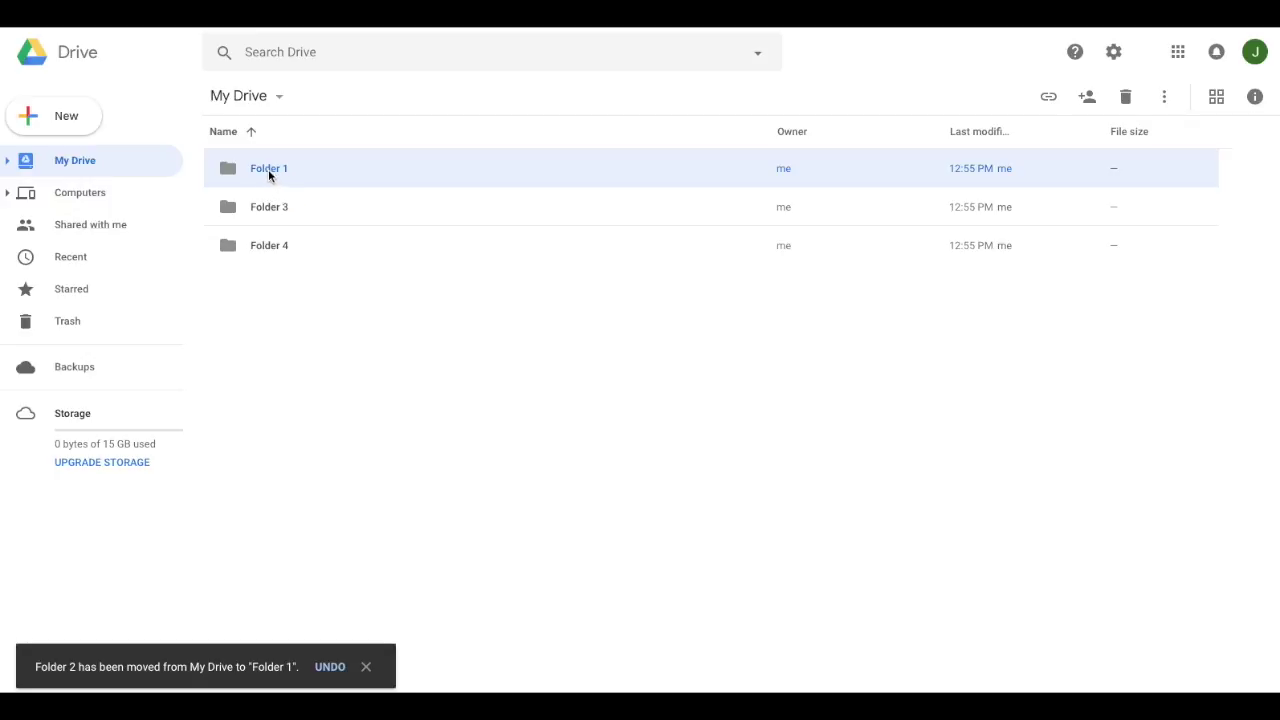
pyautogui.moveTo(265, 212); pyautogui.dragTo(277, 170)
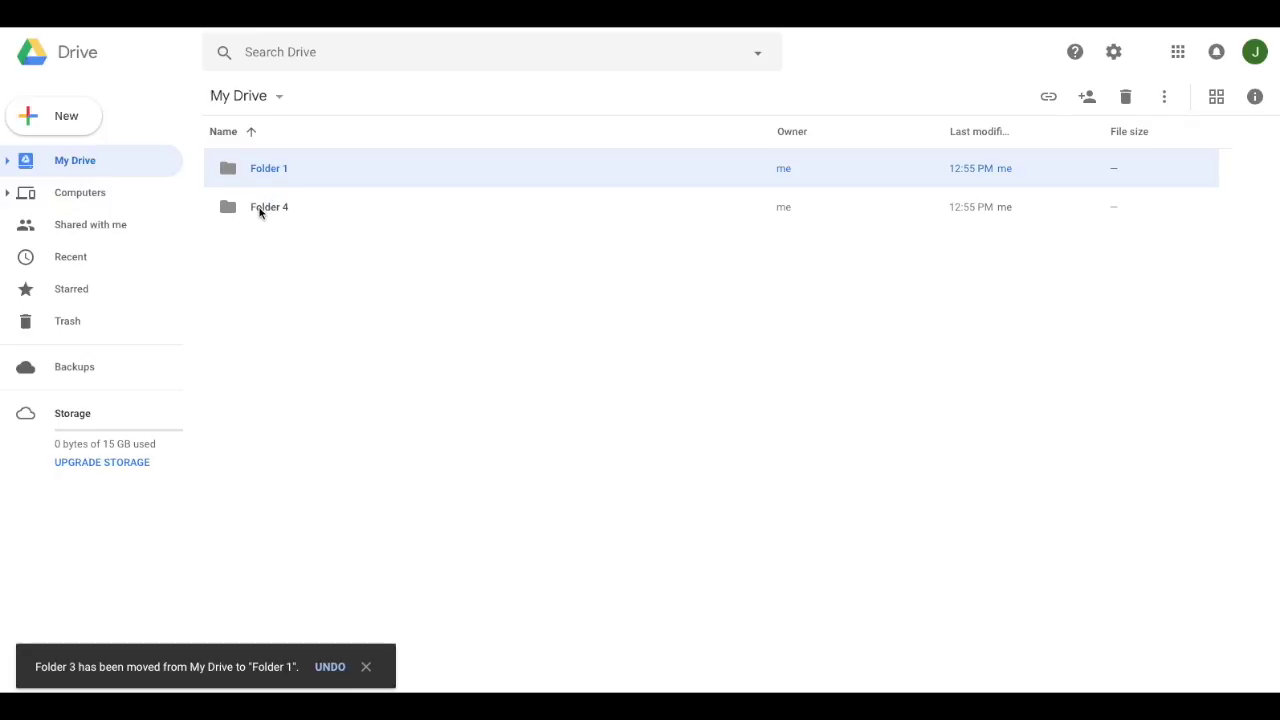
pyautogui.moveTo(262, 208); pyautogui.dragTo(270, 168)
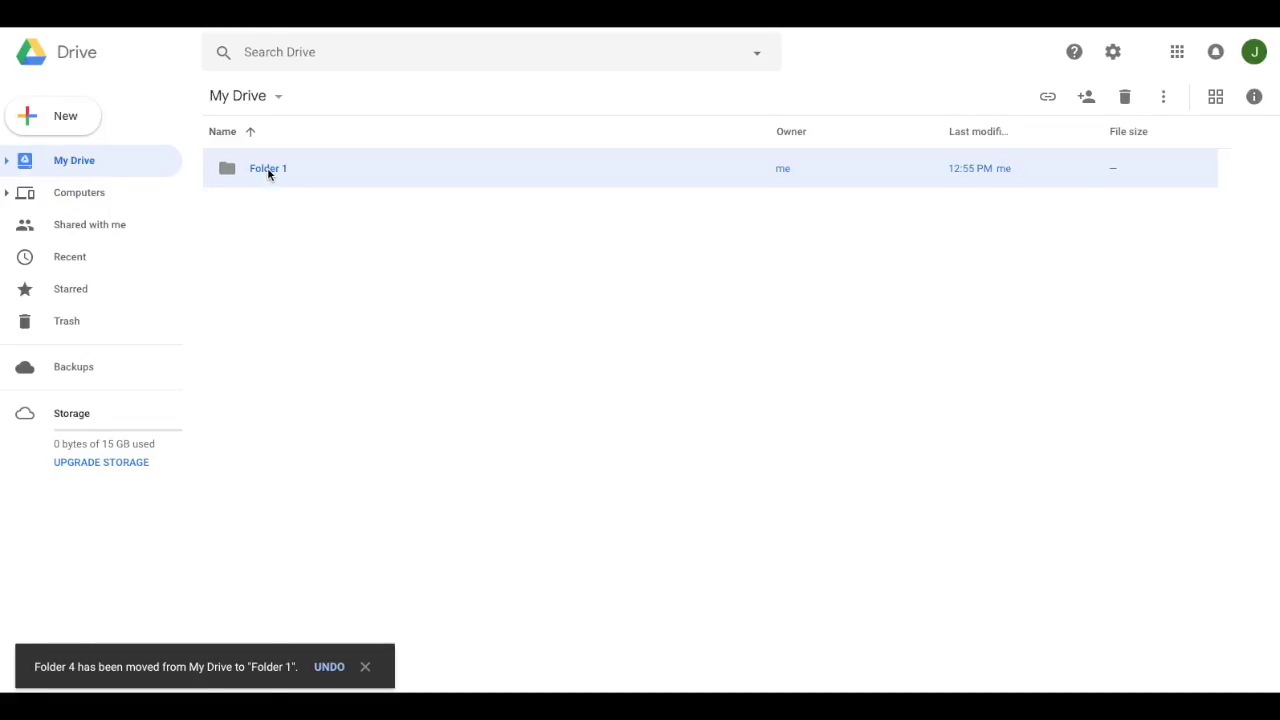
# Open Folder 1 and drag Folder 2 out onto the My Drive breadcrumb.
pyautogui.doubleClick(267, 167)
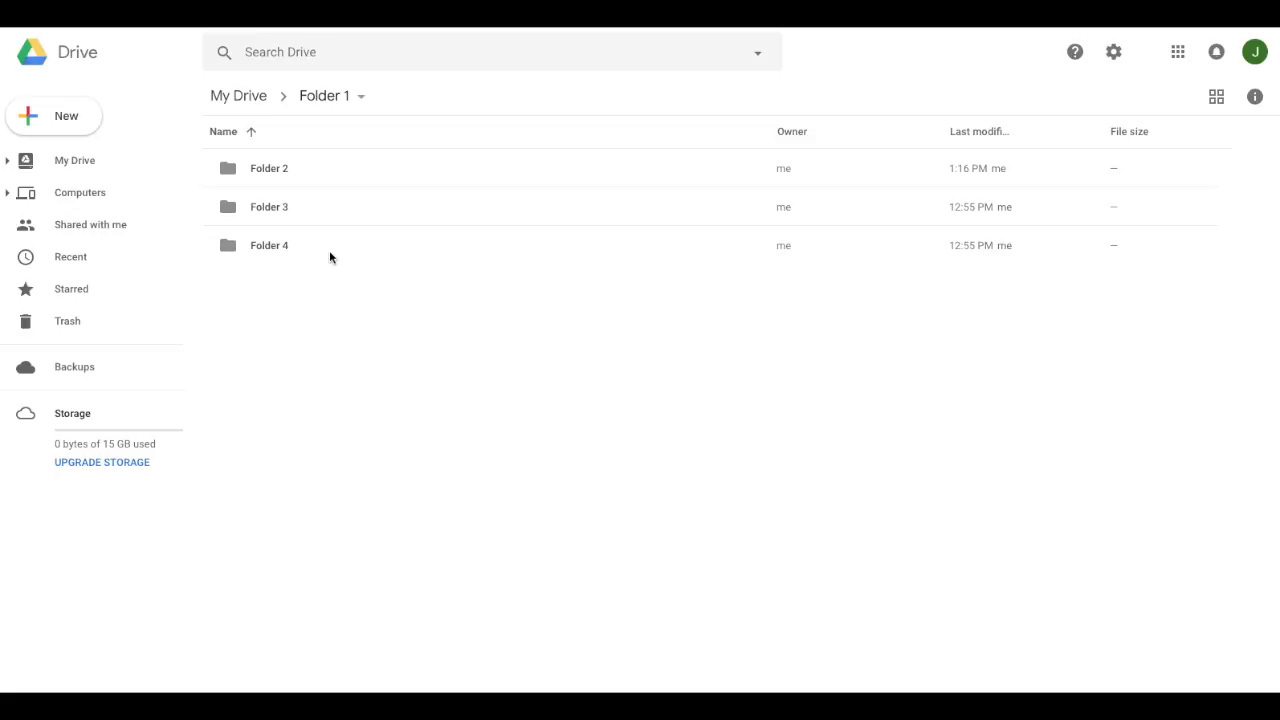
pyautogui.click(260, 170)
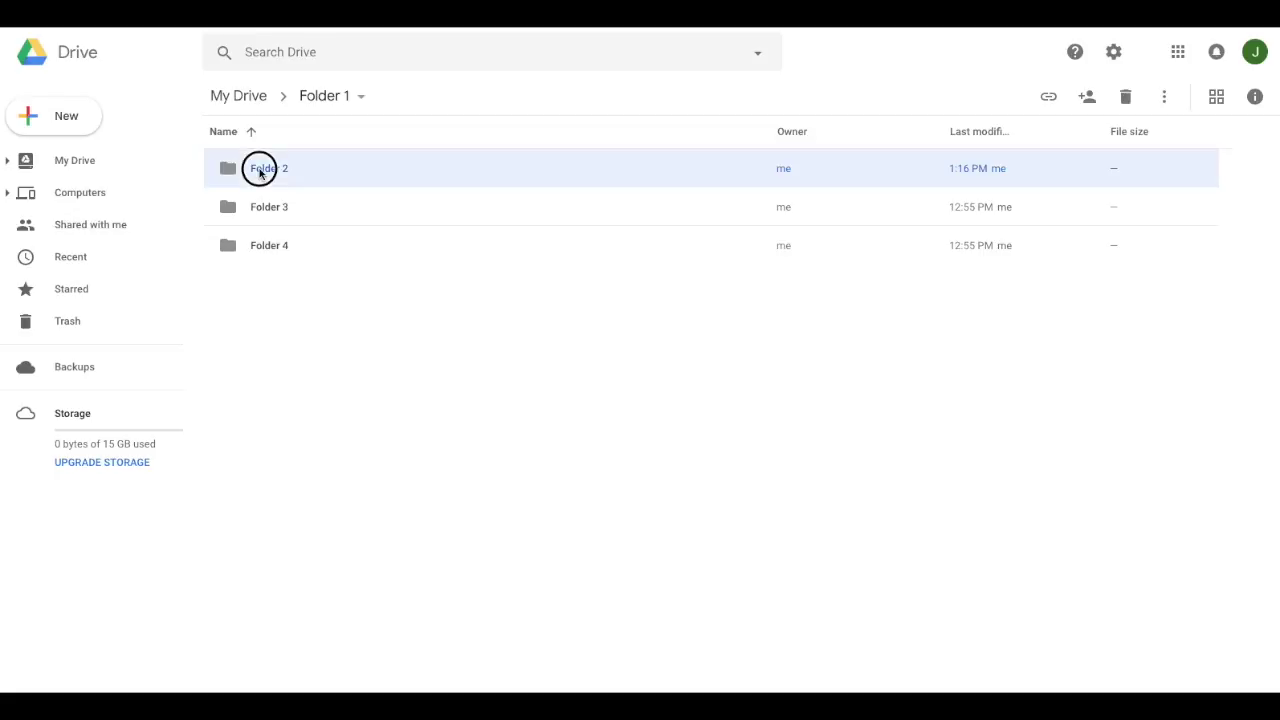
pyautogui.moveTo(260, 172); pyautogui.dragTo(233, 96)
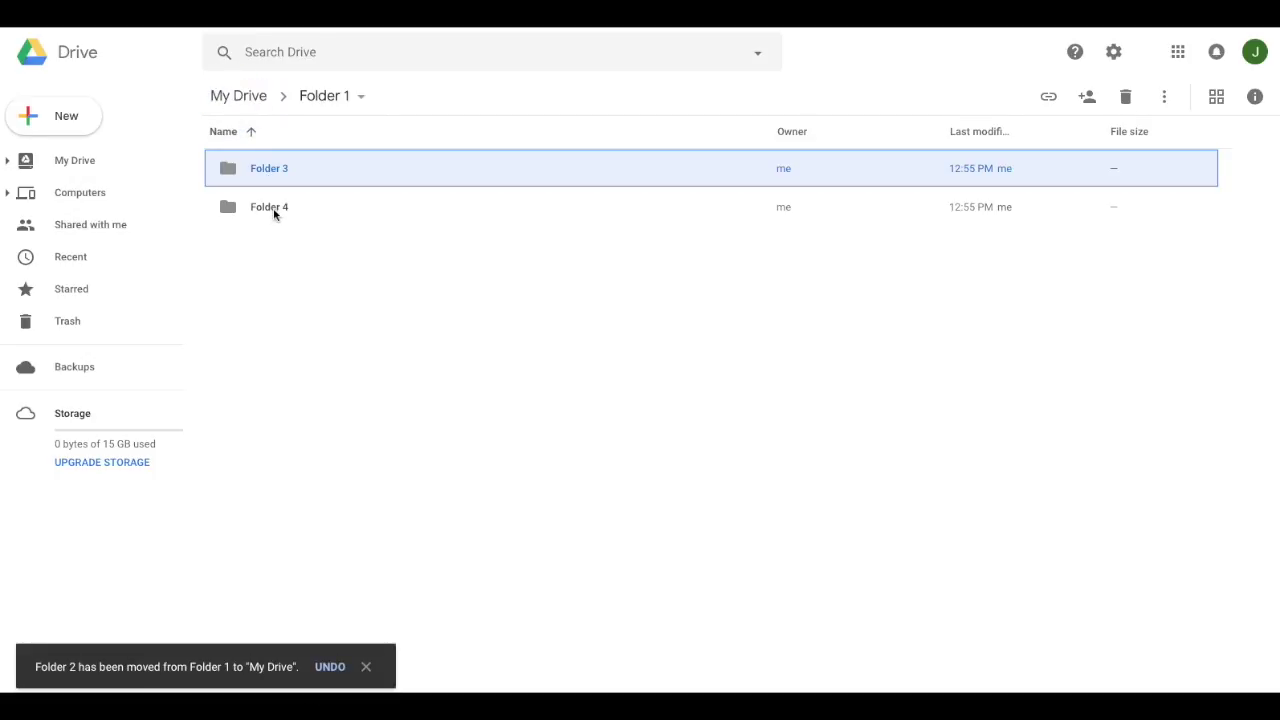
# Move Folders 3 and 4 together out to My Drive and return to the top level.
pyautogui.keyDown('shift'); pyautogui.click(272, 208); pyautogui.keyUp('shift')
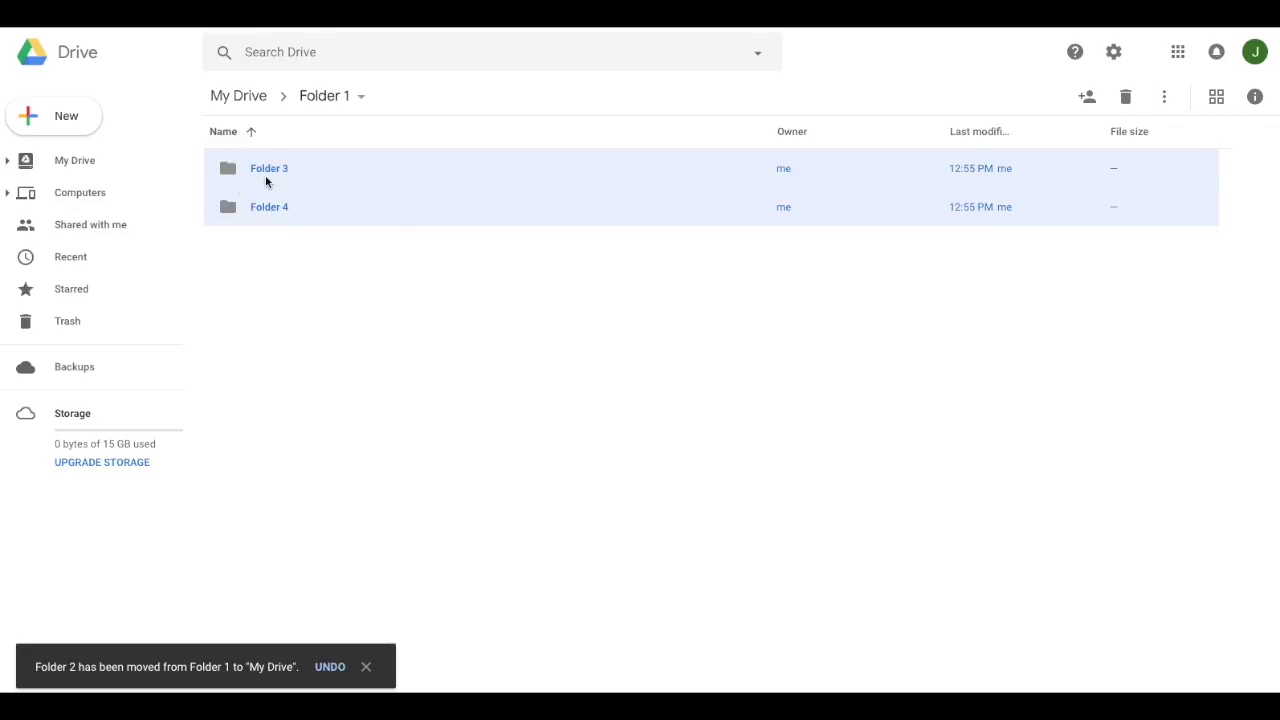
pyautogui.moveTo(265, 175); pyautogui.dragTo(237, 96)
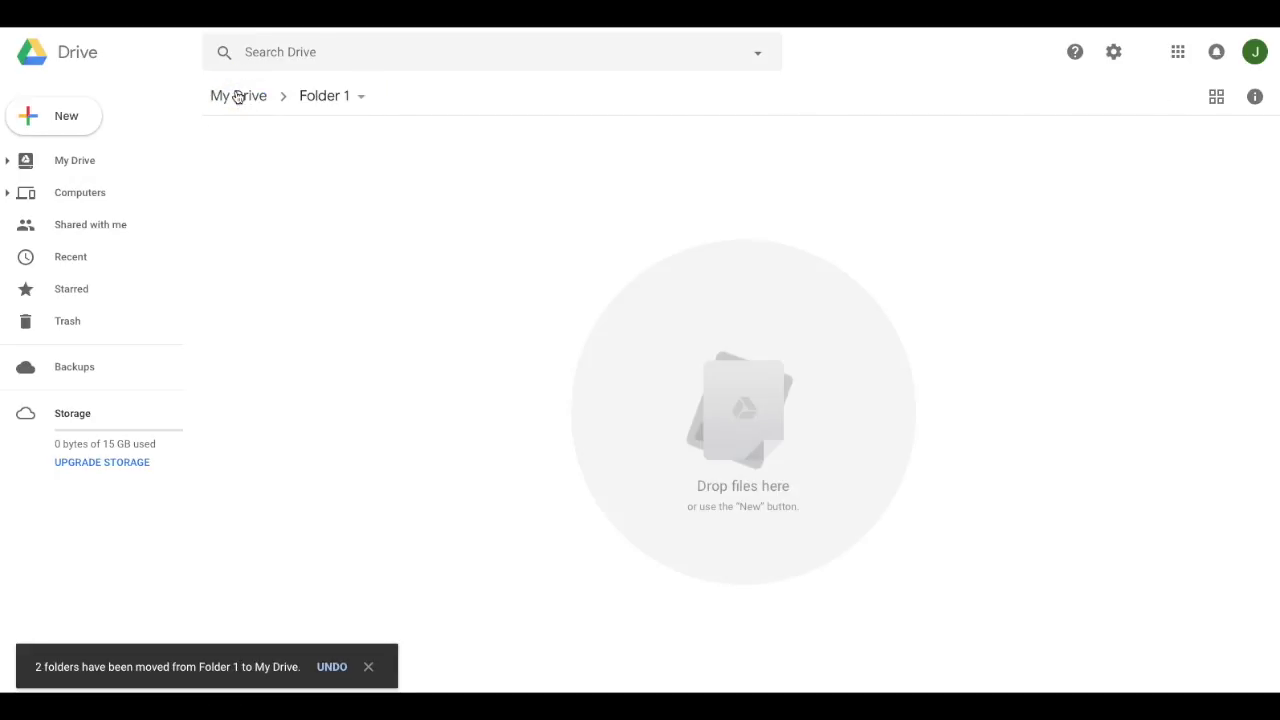
pyautogui.click(240, 97)
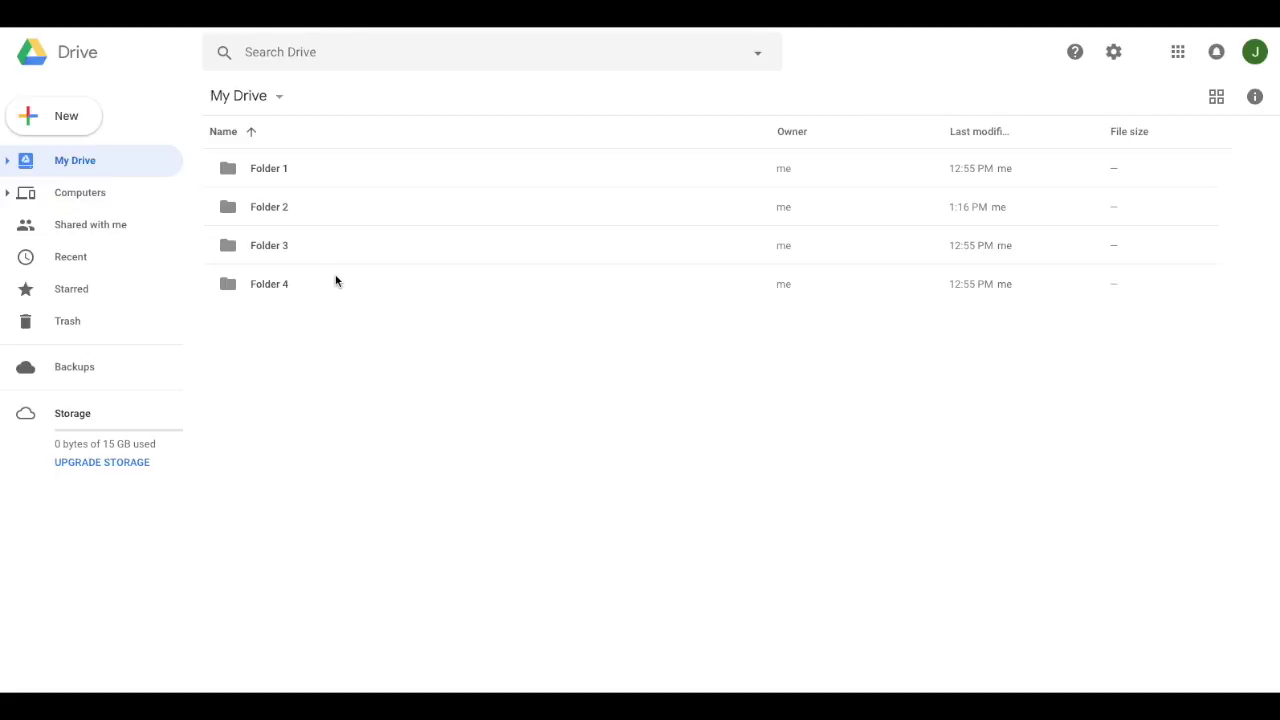
pyautogui.click(260, 170)
# Rename Folder 1 to 'Folder A'.
pyautogui.rightClick(260, 170)
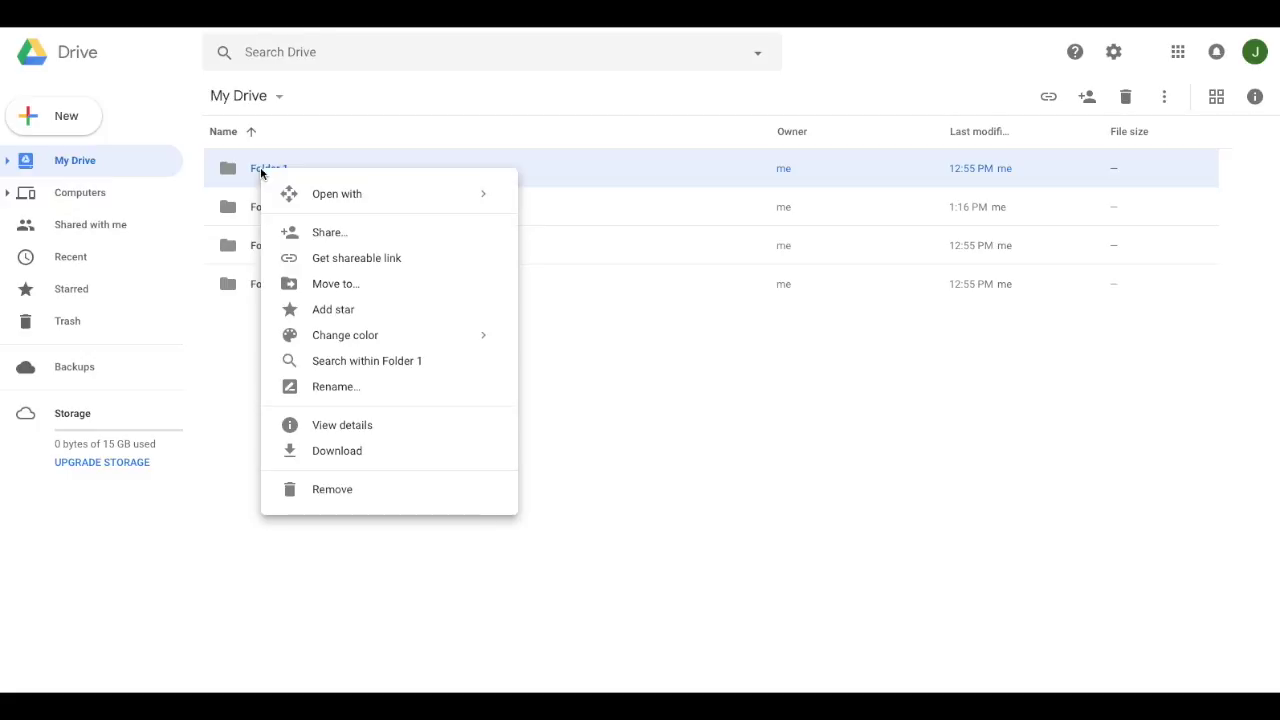
pyautogui.click(329, 389)
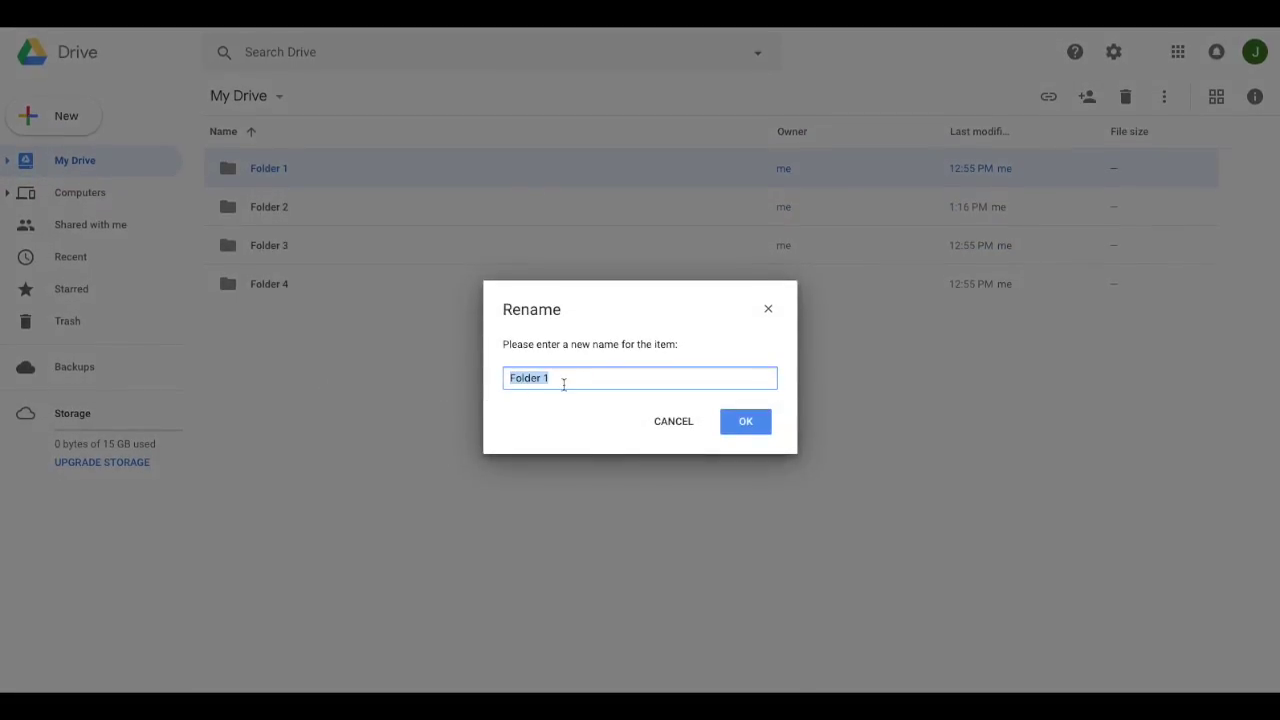
pyautogui.click(563, 377)
pyautogui.press('BackSpace')
pyautogui.write('A')
pyautogui.click(742, 424)
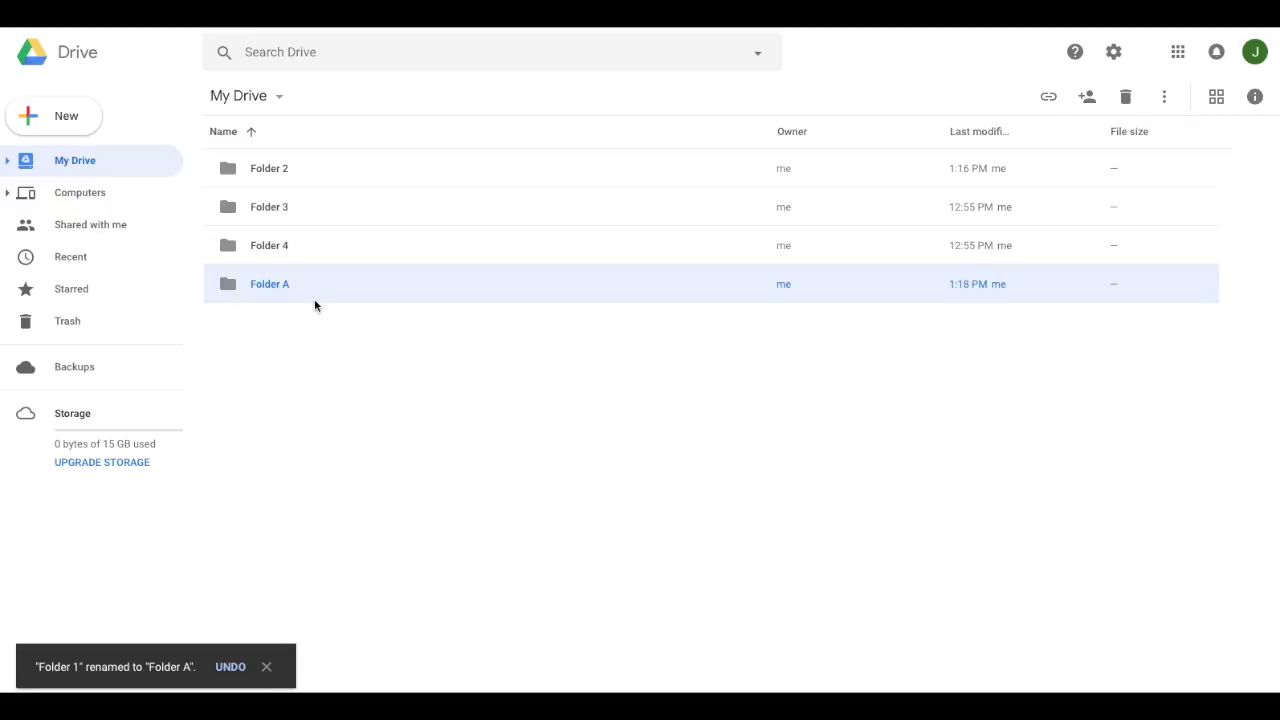
# Rename Folder 2 to 'Folder B'.
pyautogui.rightClick(260, 170)
pyautogui.click(361, 389)
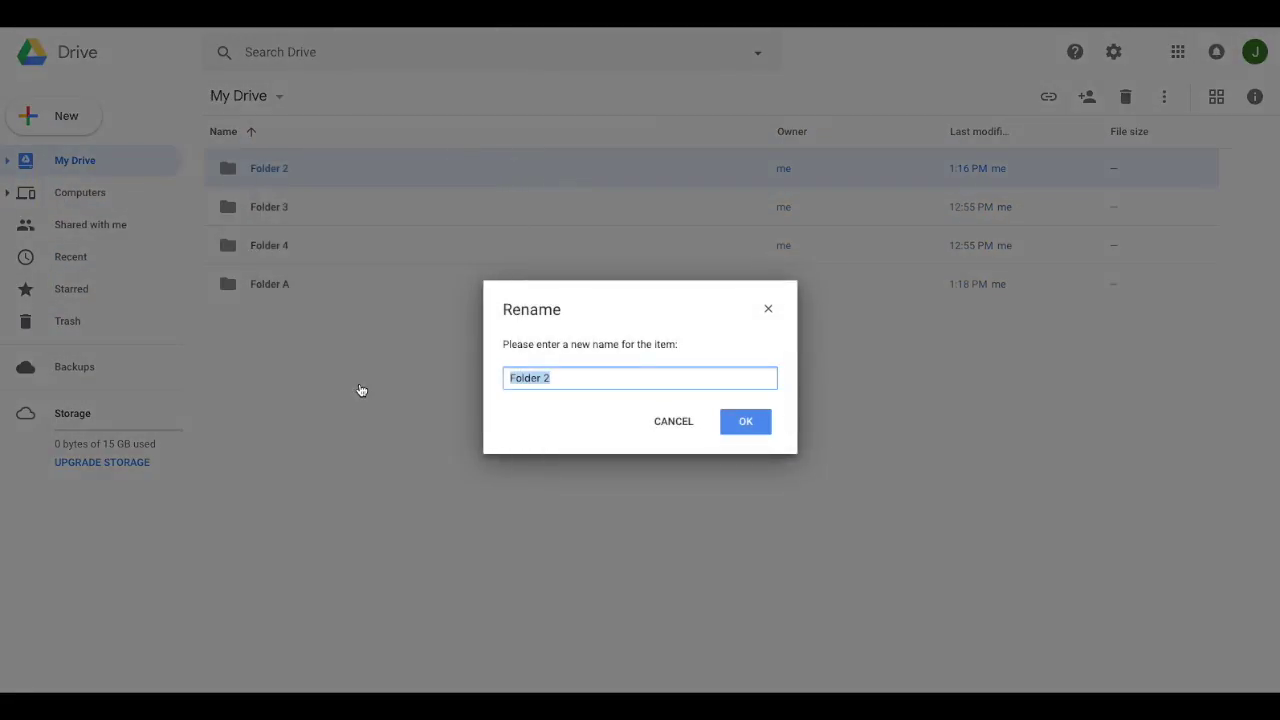
pyautogui.click(560, 379)
pyautogui.press('BackSpace')
pyautogui.write('B')
pyautogui.click(737, 423)
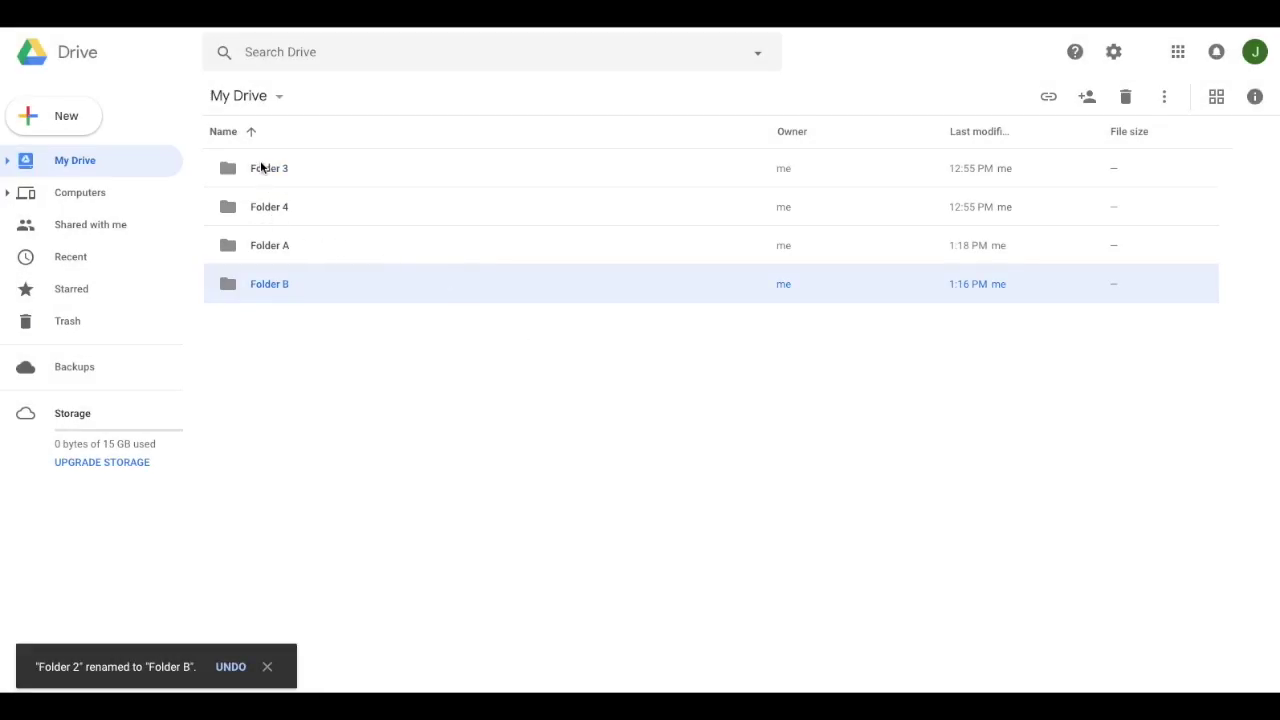
# Rename Folder 3 to 'Folder C'.
pyautogui.click(256, 167)
pyautogui.rightClick(256, 167)
pyautogui.click(349, 388)
pyautogui.click(565, 377)
pyautogui.press('BackSpace')
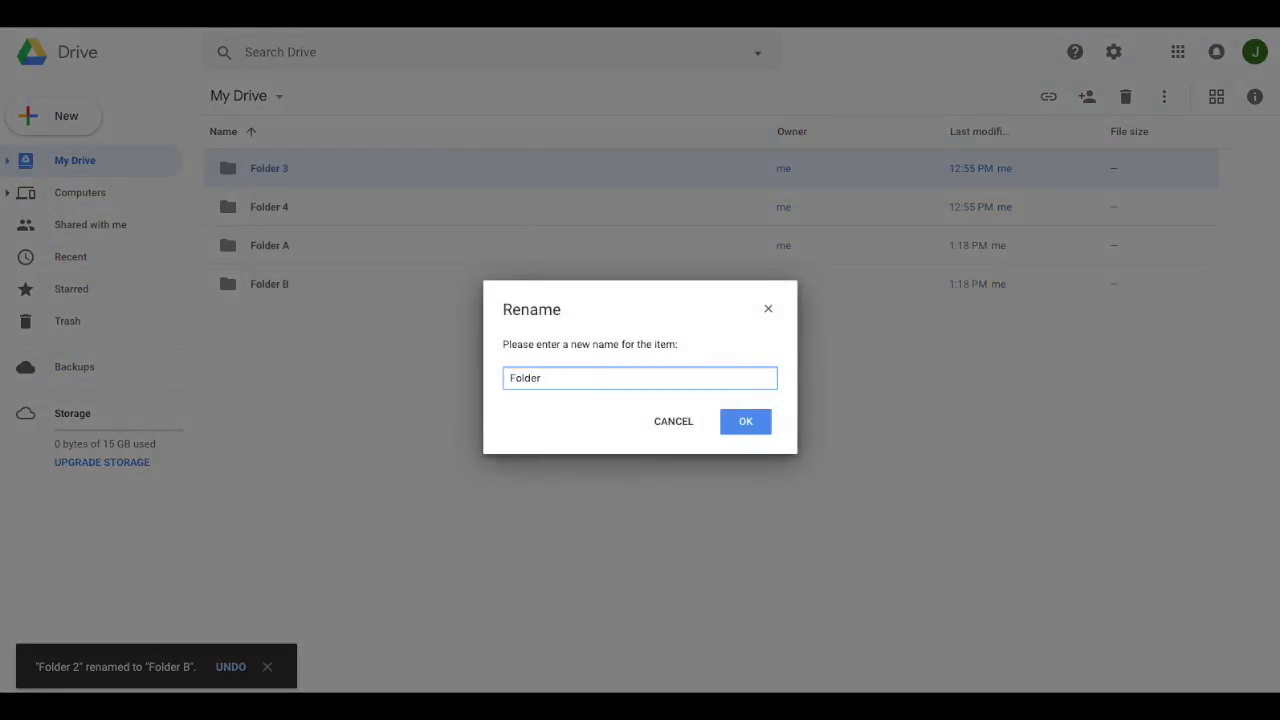
pyautogui.write('C')
pyautogui.click(737, 418)
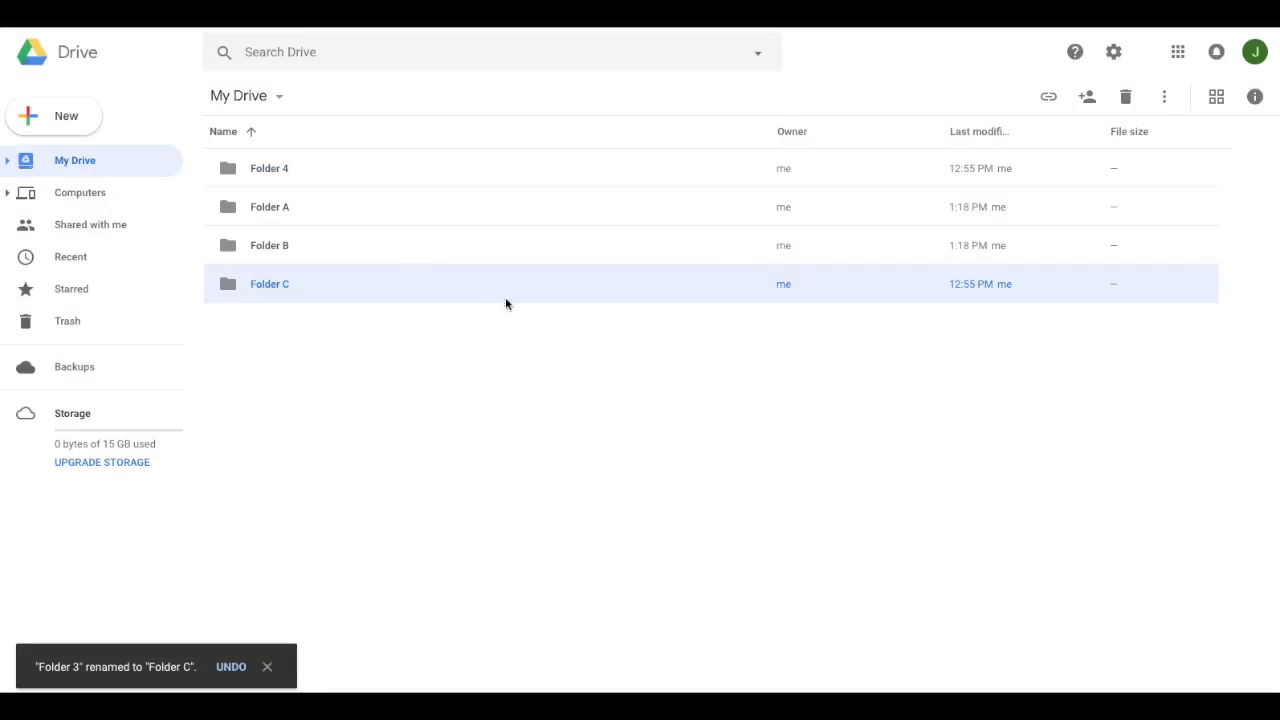
# Rename Folder 4 to 'Folder D'.
pyautogui.rightClick(262, 170)
pyautogui.click(352, 383)
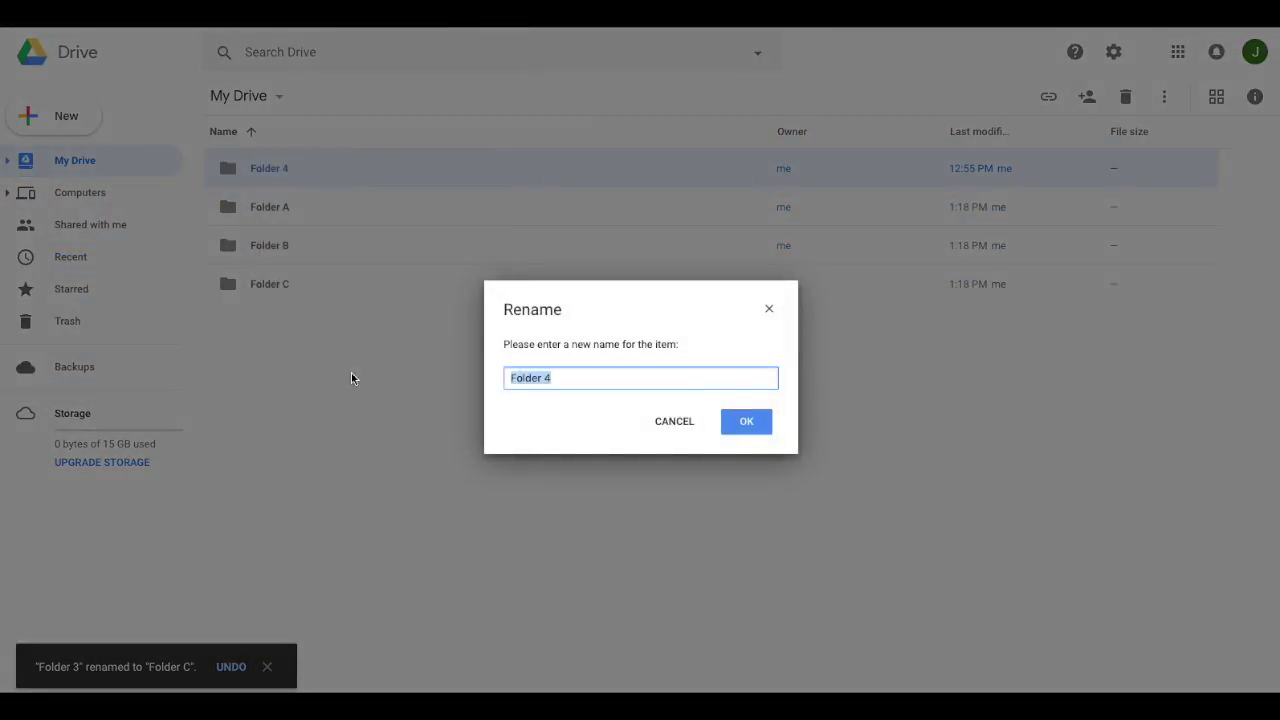
pyautogui.press('Right')
pyautogui.press('BackSpace')
pyautogui.write('D')
pyautogui.click(740, 424)
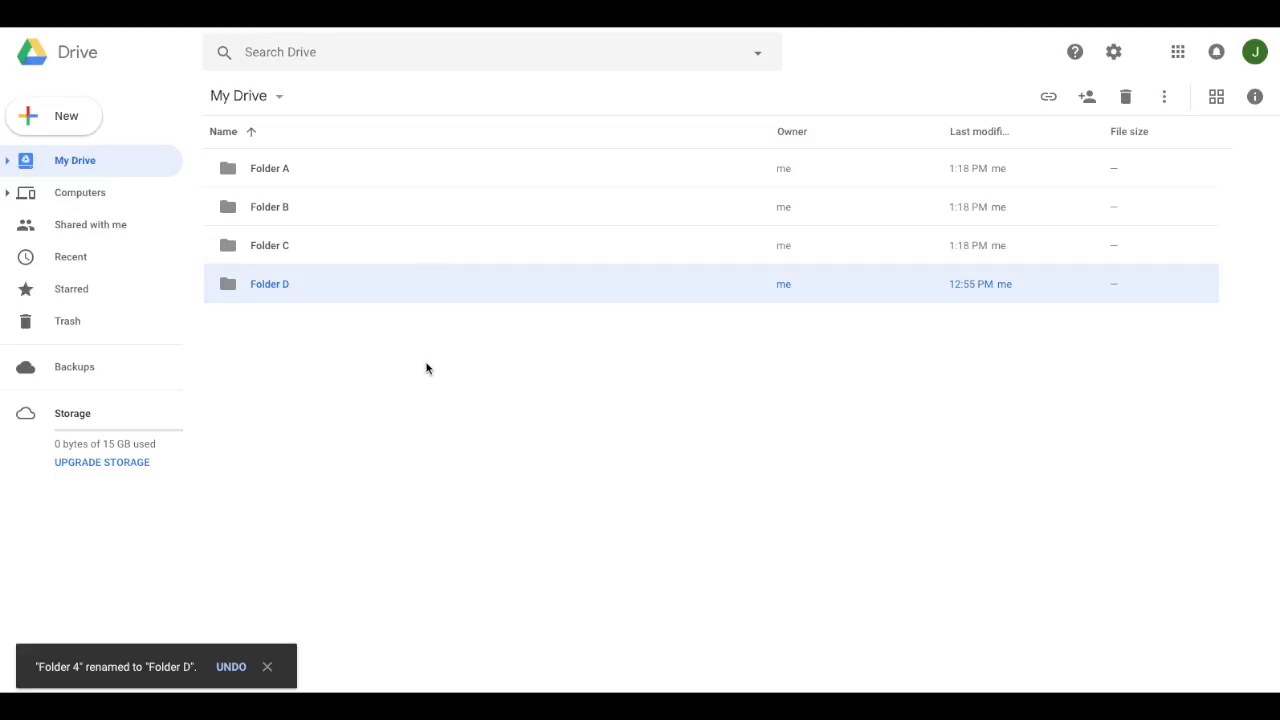
# Check Folders A, B, C and D one by one, then clear the selection.
pyautogui.click(264, 171)
pyautogui.click(254, 206)
pyautogui.click(267, 246)
pyautogui.click(281, 286)
pyautogui.click(297, 350)
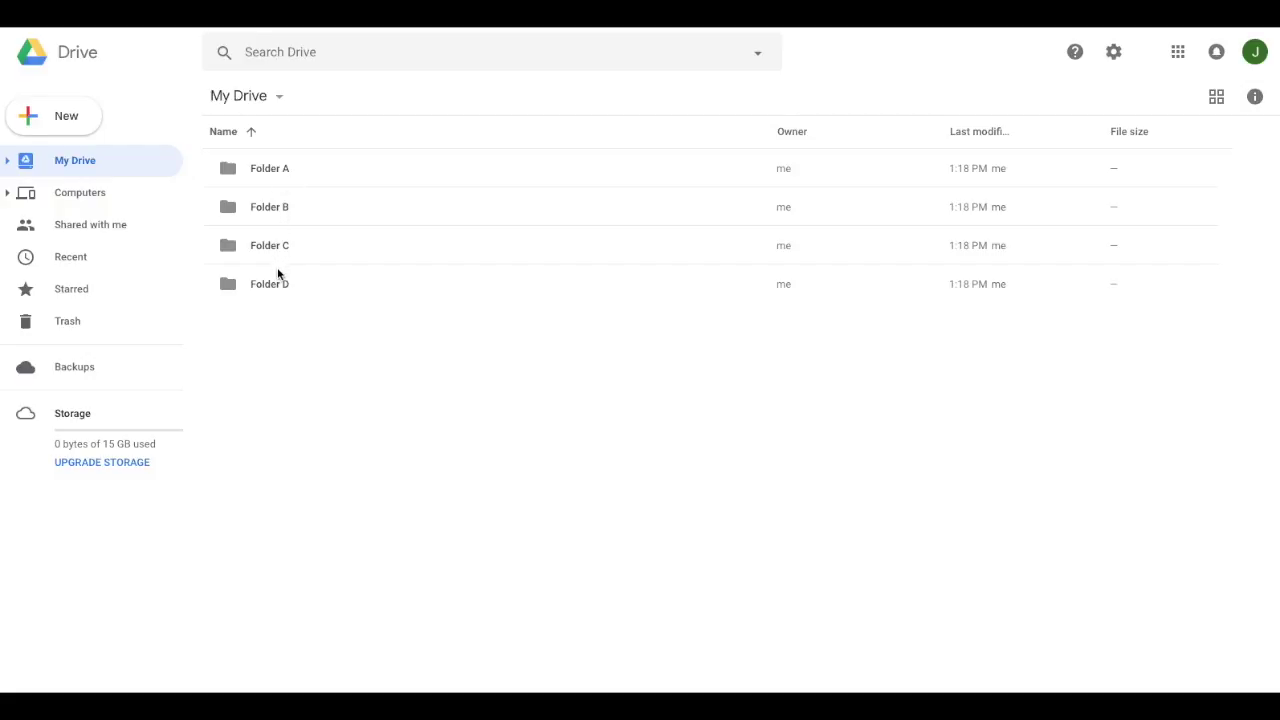